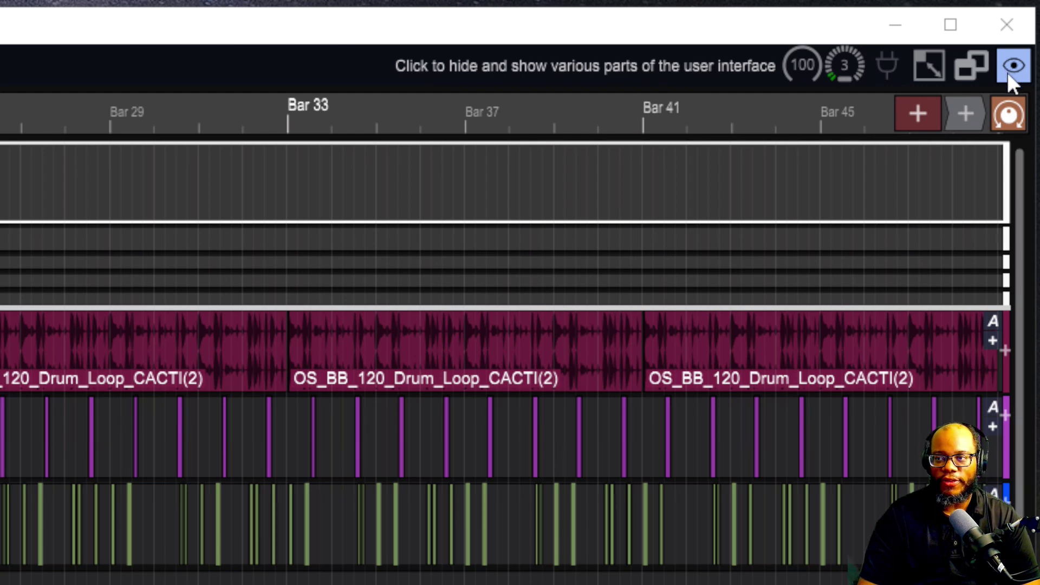
Open the browser's Tracks list showing Arranger, Chord, Marker, Tempo, Master and Tracks 1–10
{"action": "left_click", "coordinate": [1008, 75]}
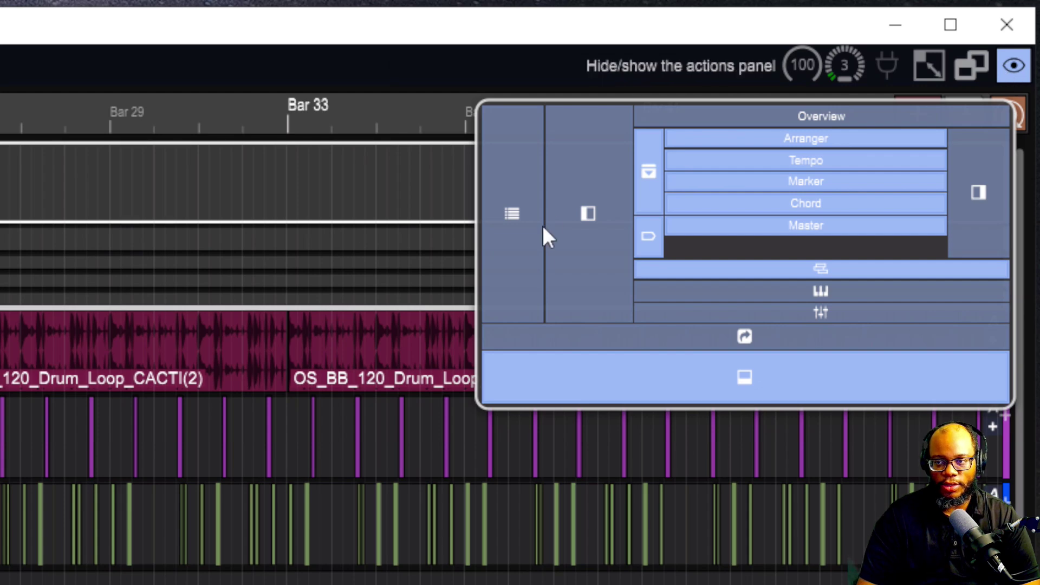
{"action": "left_click", "coordinate": [587, 213]}
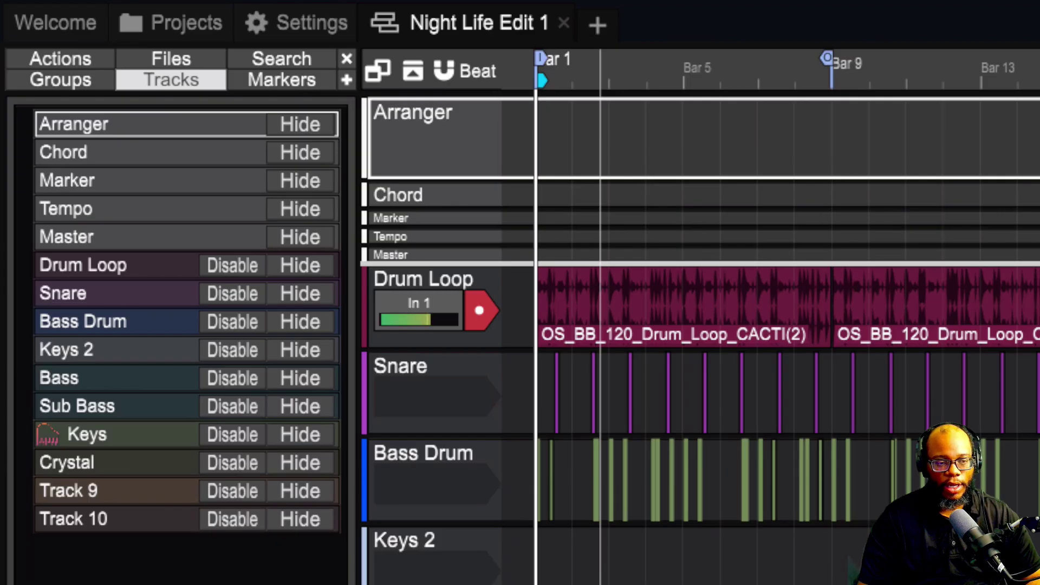
{"action": "key", "text": "F5"}
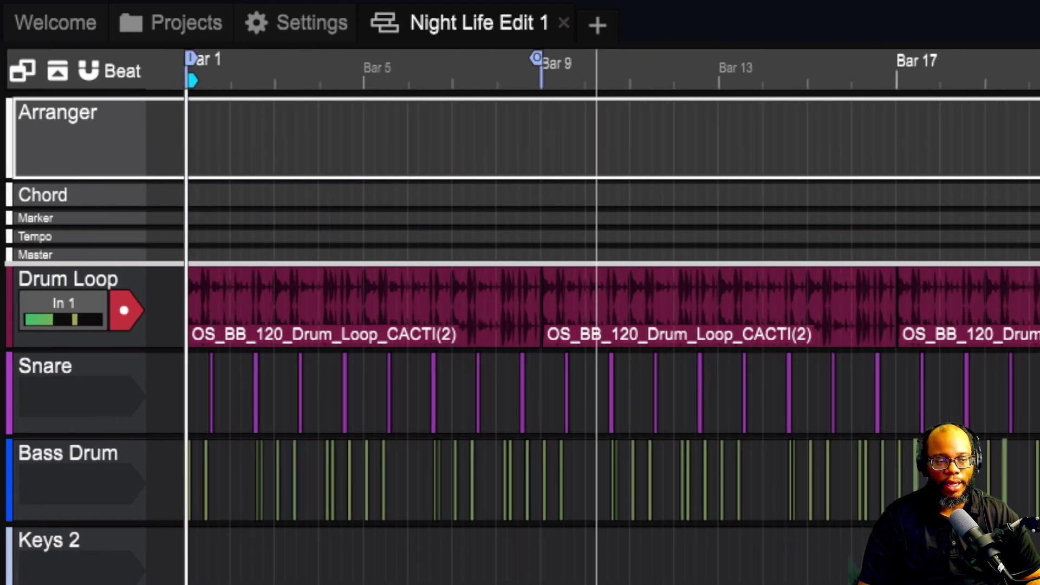
{"action": "key", "text": "F5"}
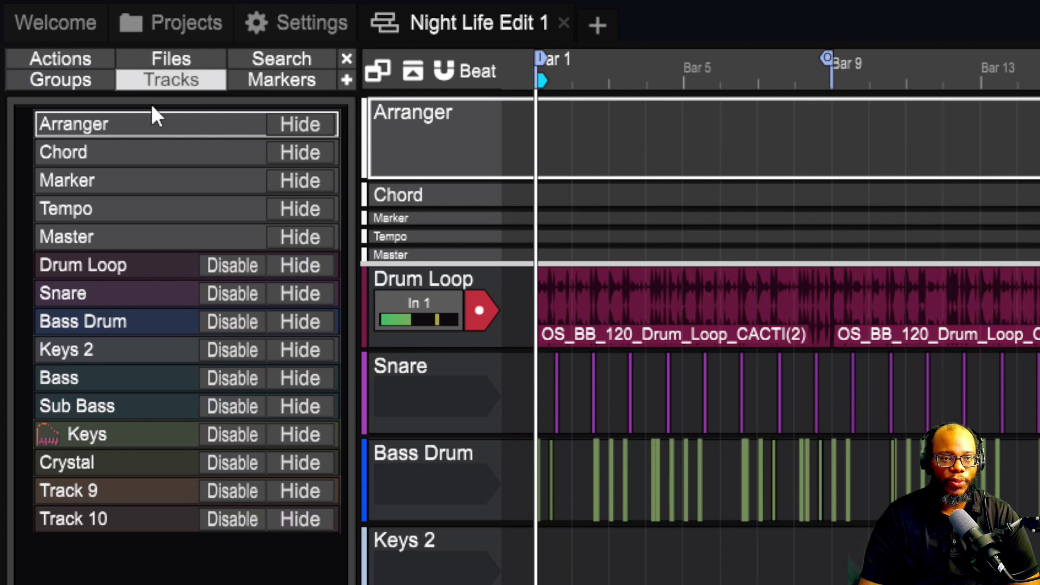
{"action": "left_click", "coordinate": [312, 129]}
{"action": "left_click", "coordinate": [308, 124]}
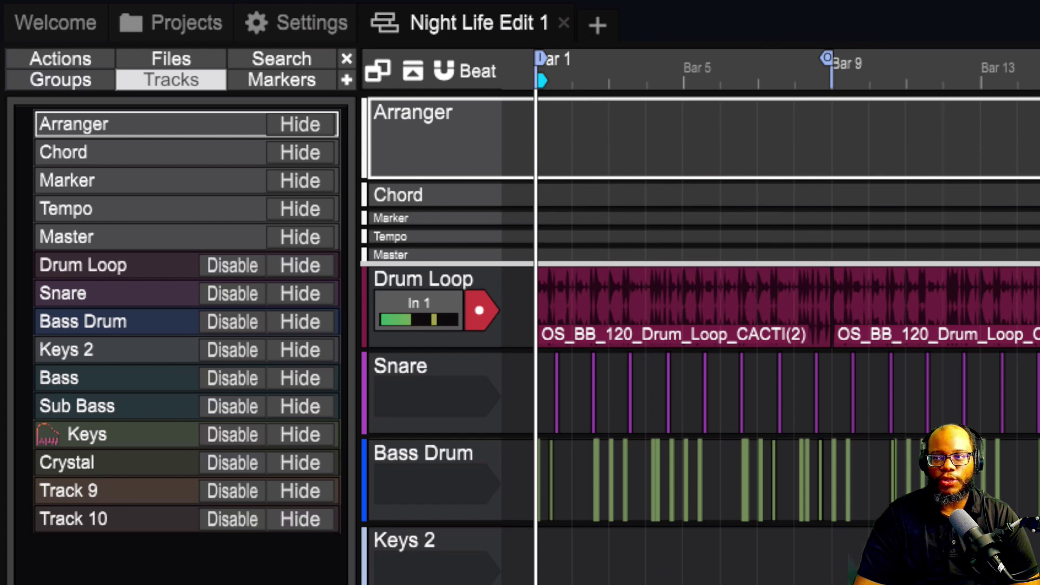
{"action": "left_click", "coordinate": [545, 144]}
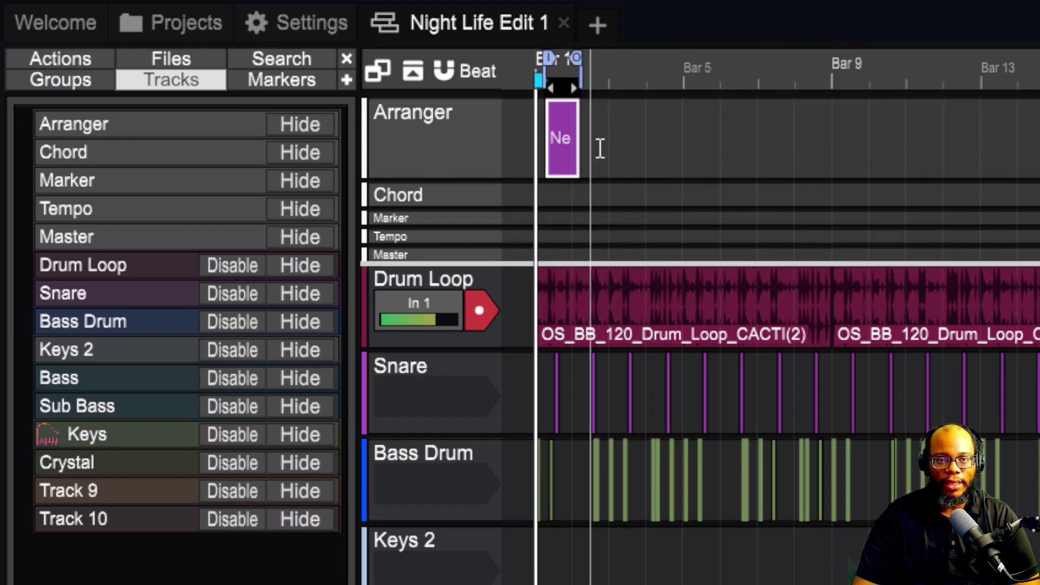
Delete the short arranger section and draw a New Arranger section from bar 1 past bar 4
{"action": "scroll", "coordinate": [630, 106], "scroll_direction": "up", "scroll_amount": 2}
{"action": "scroll", "coordinate": [630, 106], "scroll_direction": "up", "scroll_amount": 2}
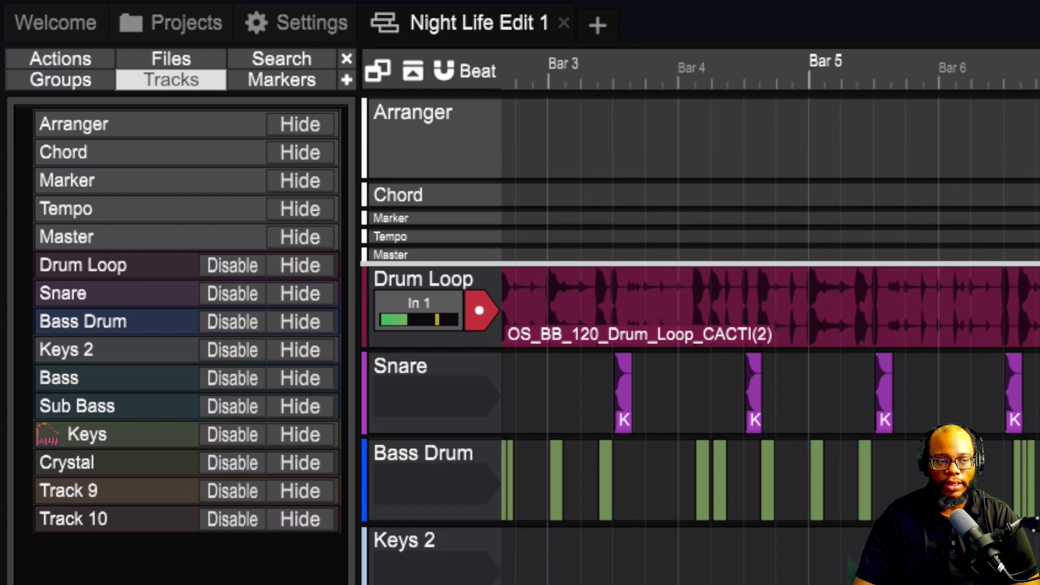
{"action": "scroll", "coordinate": [678, 106], "scroll_direction": "left", "scroll_amount": 2}
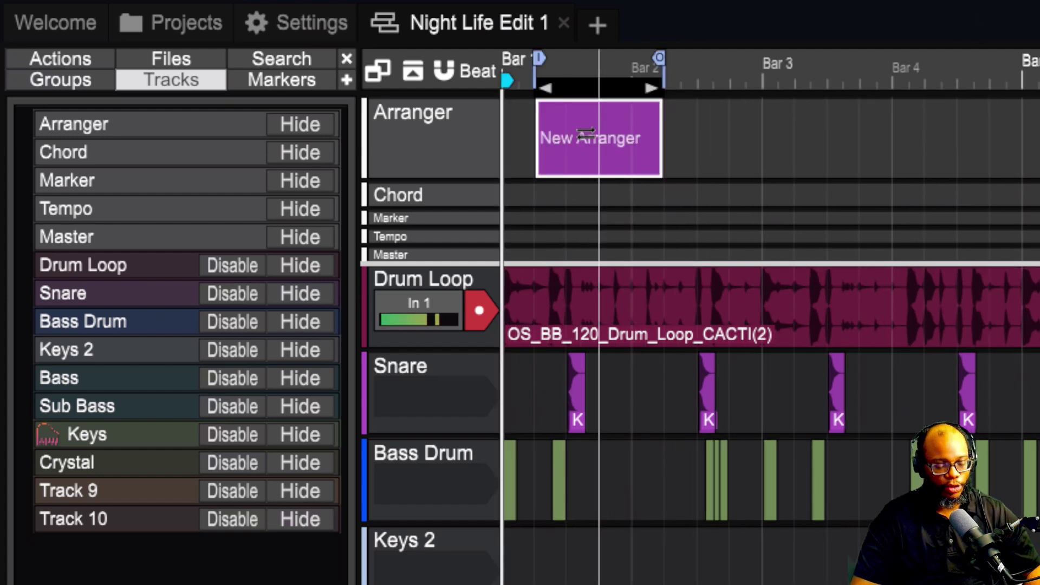
{"action": "key", "text": "Delete"}
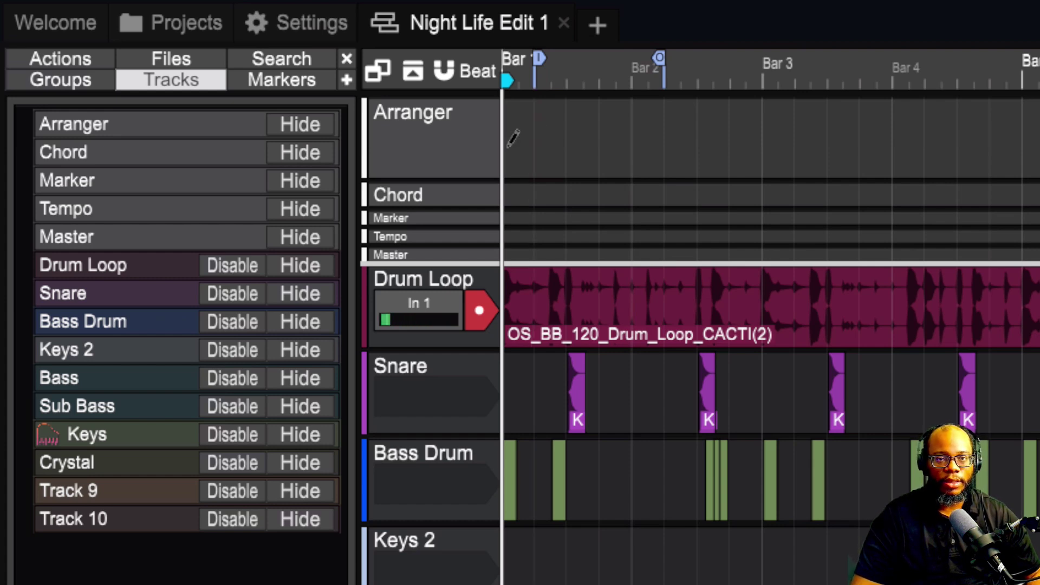
{"action": "left_click_drag", "start_coordinate": [510, 135], "coordinate": [1039, 135]}
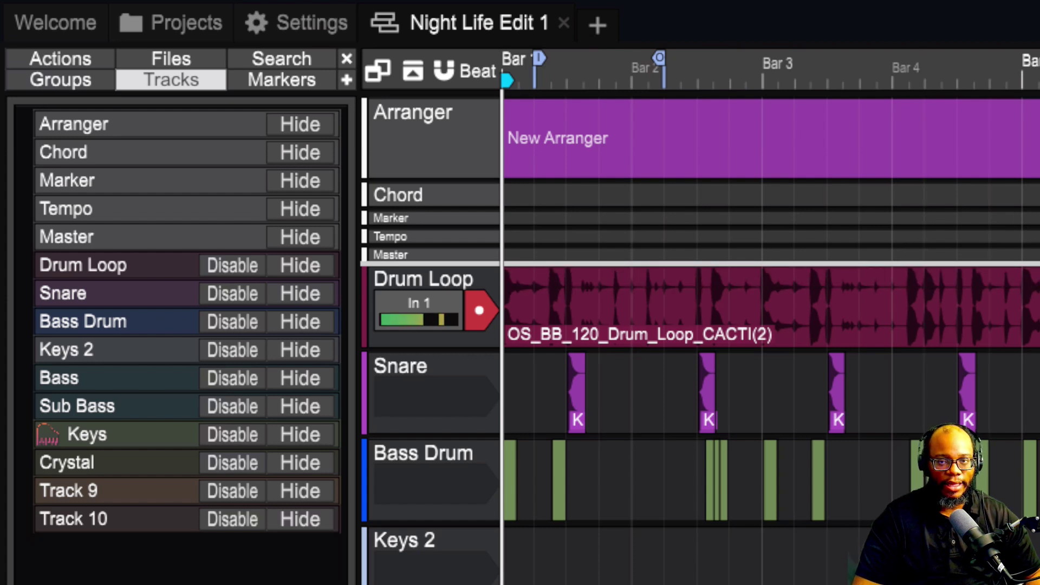
Undo the drawn section, insert an arranger clip at bar 1, then delete it
{"action": "key", "text": "ctrl+z"}
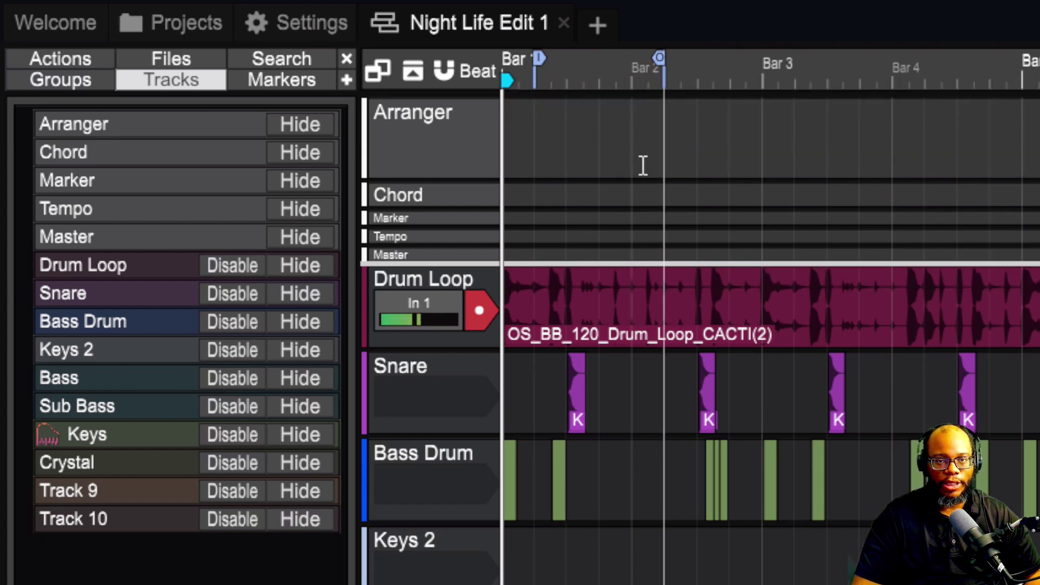
{"action": "right_click", "coordinate": [456, 144]}
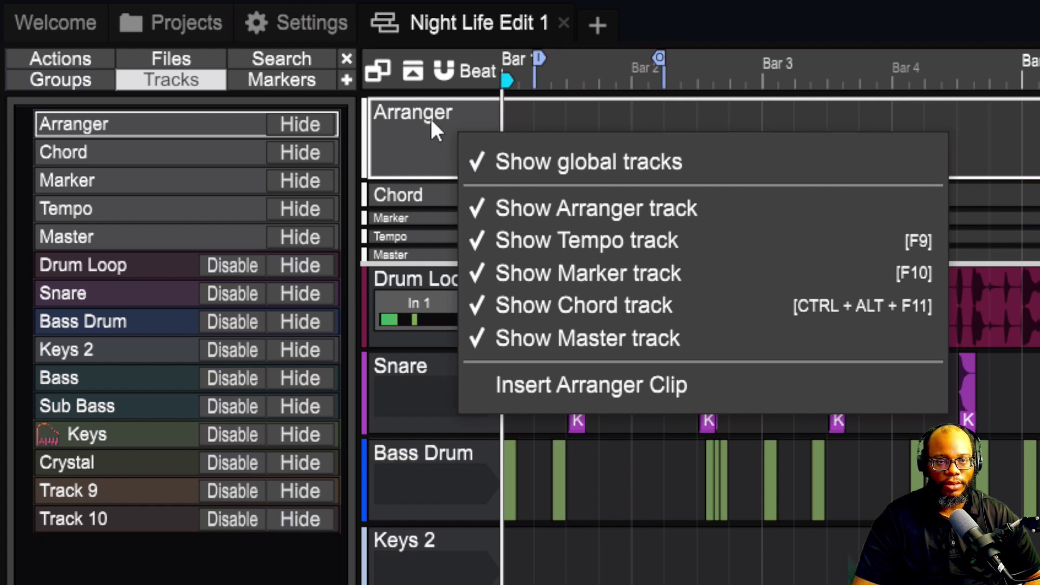
{"action": "left_click", "coordinate": [606, 387]}
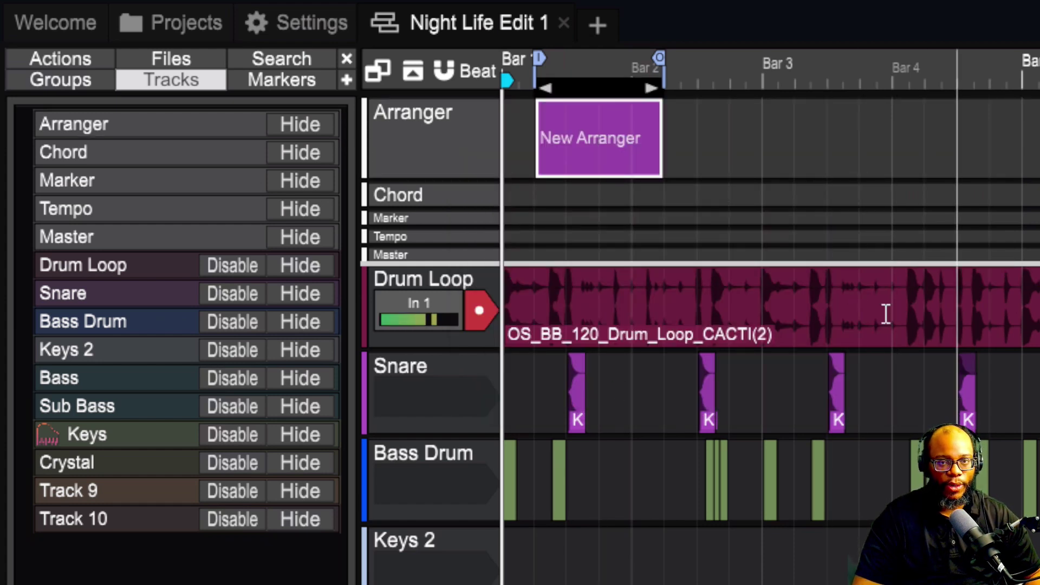
{"action": "key", "text": "Delete"}
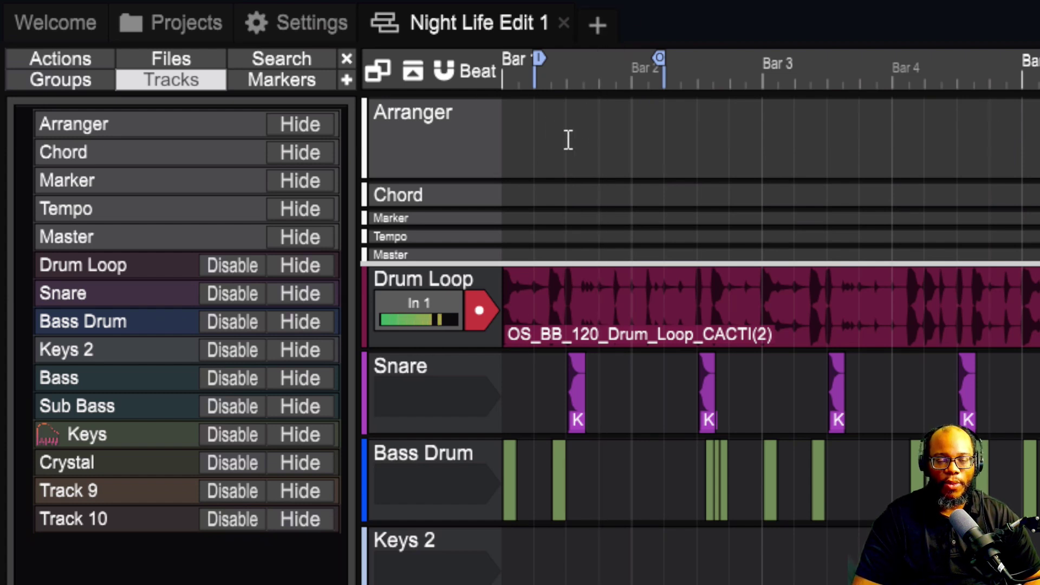
{"action": "scroll", "coordinate": [508, 154], "scroll_direction": "left", "scroll_amount": 2}
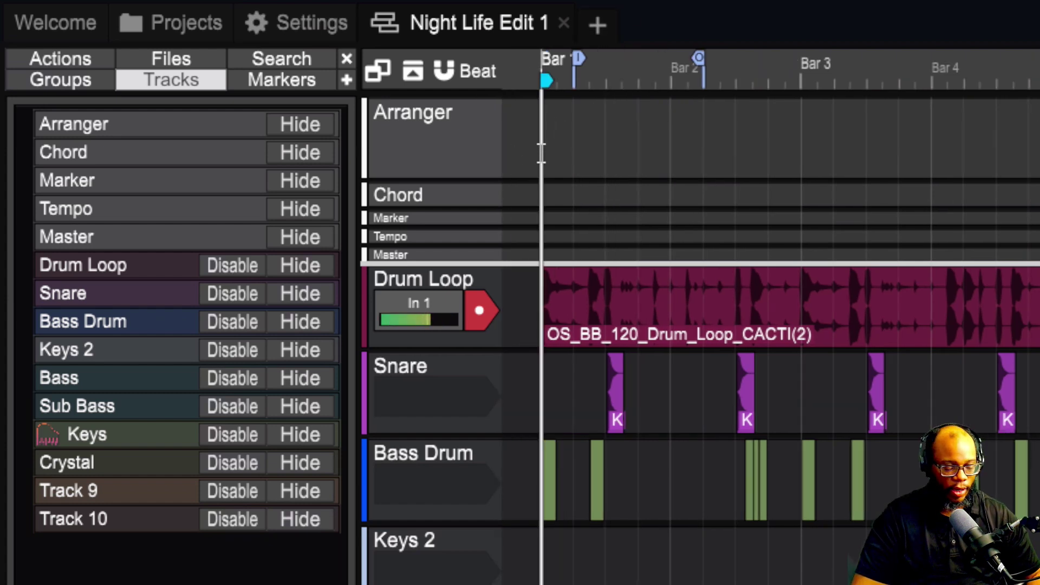
Draw a New Arranger section spanning bars 1 to 9 on the Arranger track
{"action": "mouse_move", "coordinate": [546, 140]}
{"action": "left_mouse_down"}
{"action": "mouse_move", "coordinate": [924, 140]}
{"action": "mouse_move", "coordinate": [1039, 126]}
{"action": "left_mouse_up"}
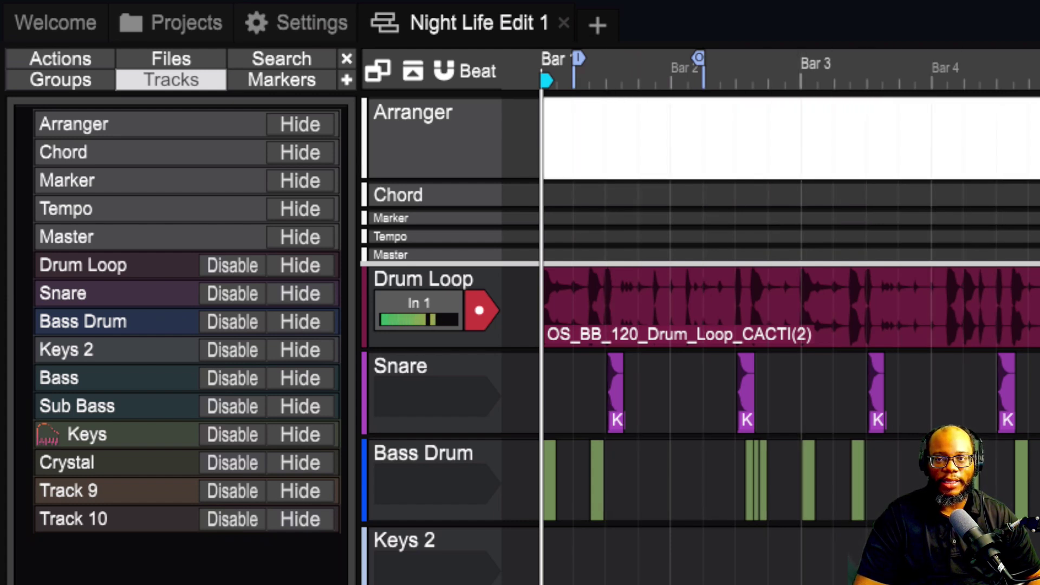
{"action": "left_click_drag", "start_coordinate": [1039, 126], "coordinate": [1039, 126]}
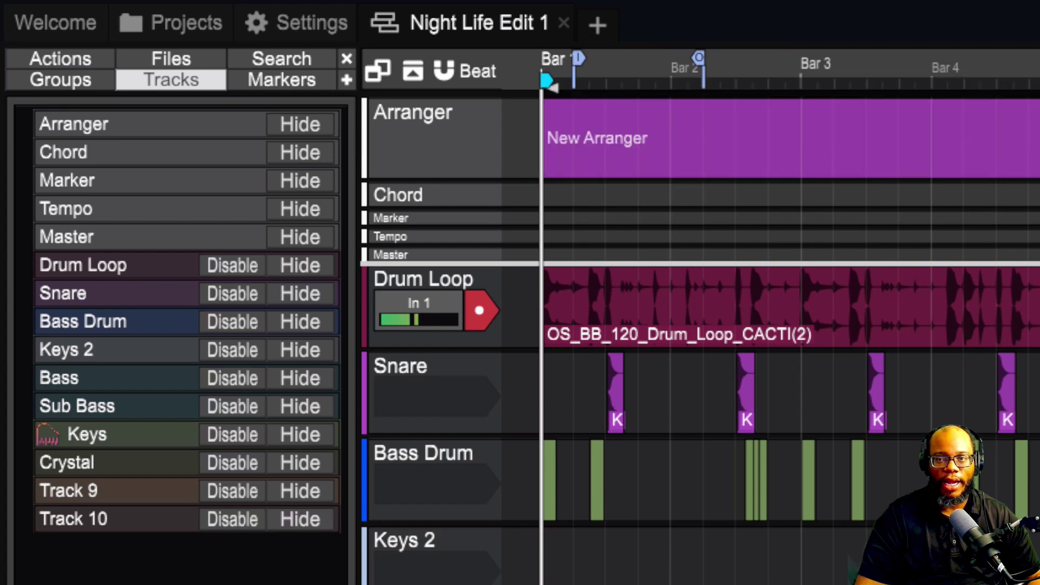
{"action": "scroll", "coordinate": [595, 92], "scroll_direction": "down", "scroll_amount": 3}
{"action": "scroll", "coordinate": [596, 92], "scroll_direction": "down", "scroll_amount": 1}
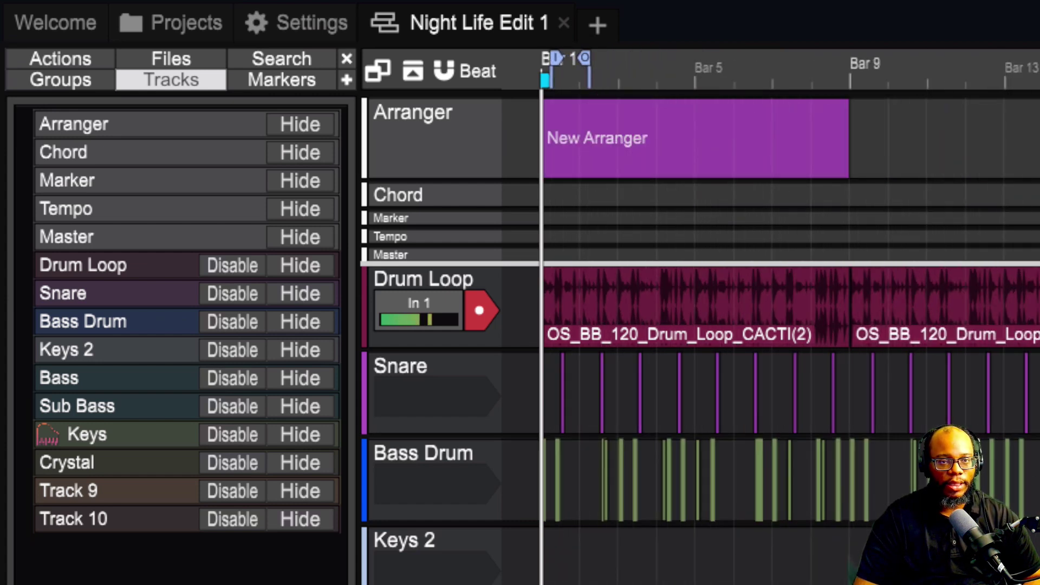
Hide the side browser with B to widen the timeline and begin renaming the section
{"action": "mouse_move", "coordinate": [693, 290]}
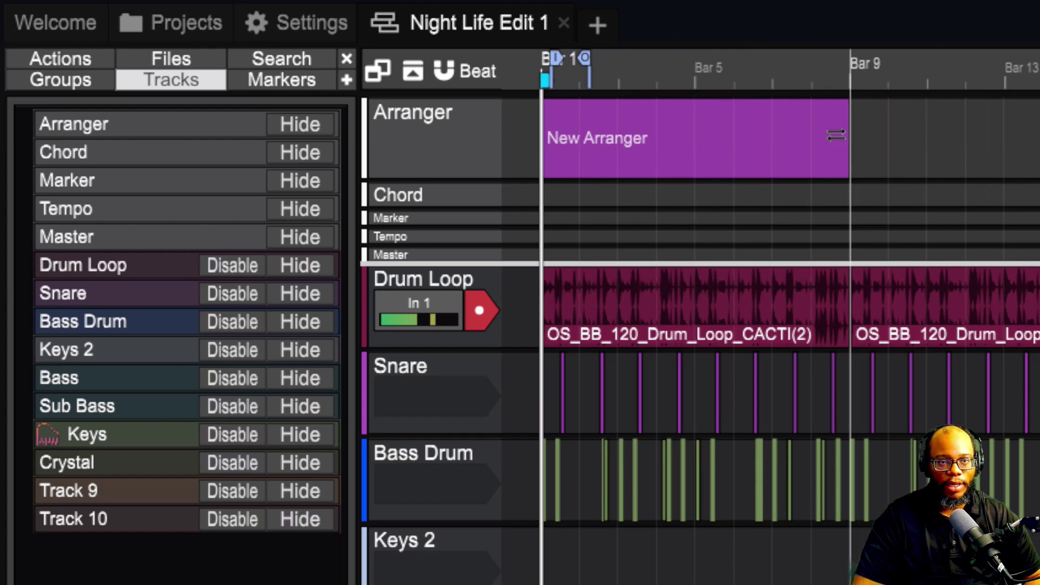
{"action": "key", "text": "b"}
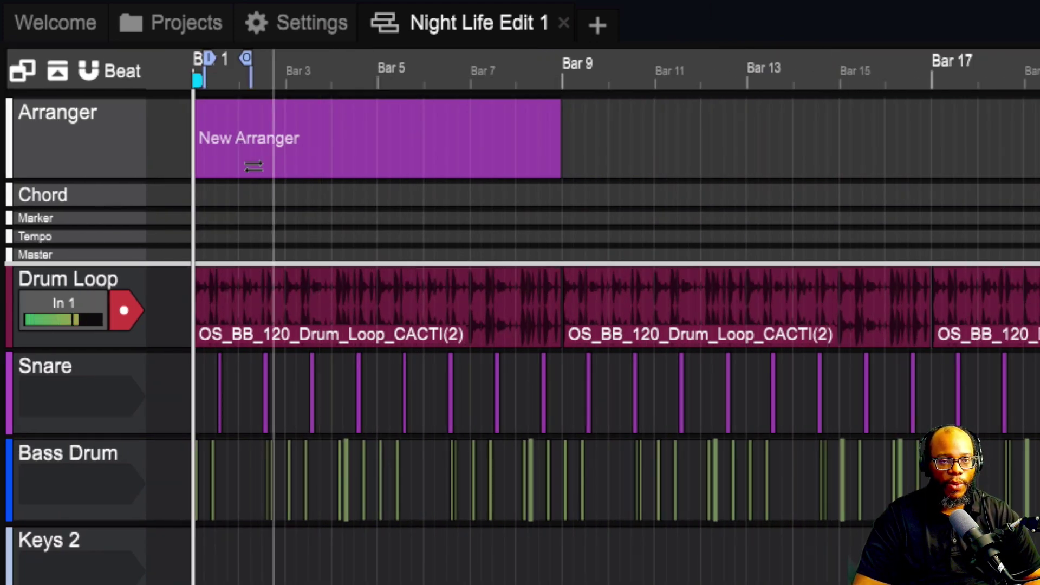
{"action": "mouse_move", "coordinate": [239, 137]}
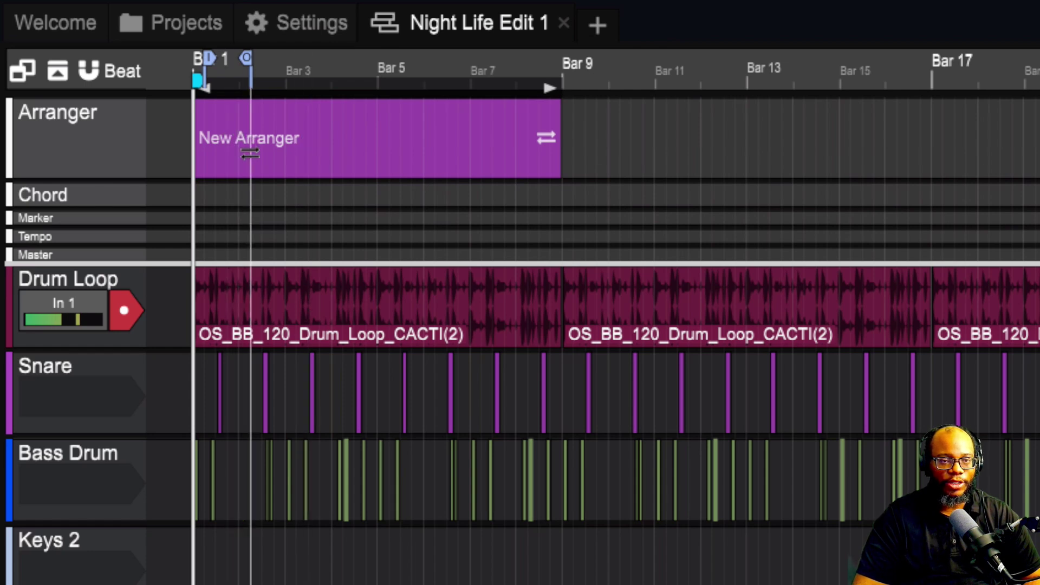
{"action": "double_click", "coordinate": [235, 137]}
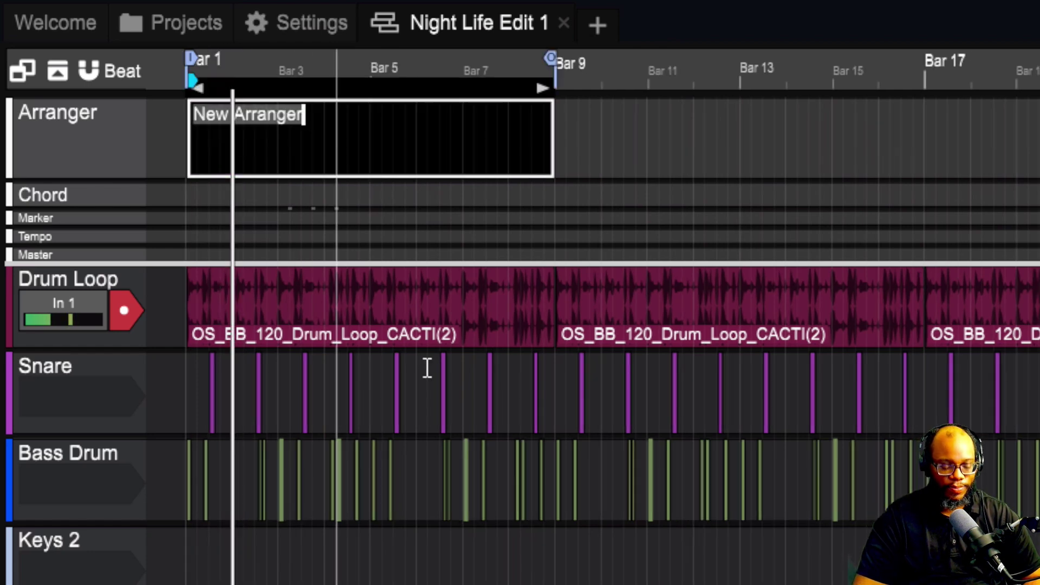
Rename the first arranger section to VERSE
{"action": "type", "text": "A"}
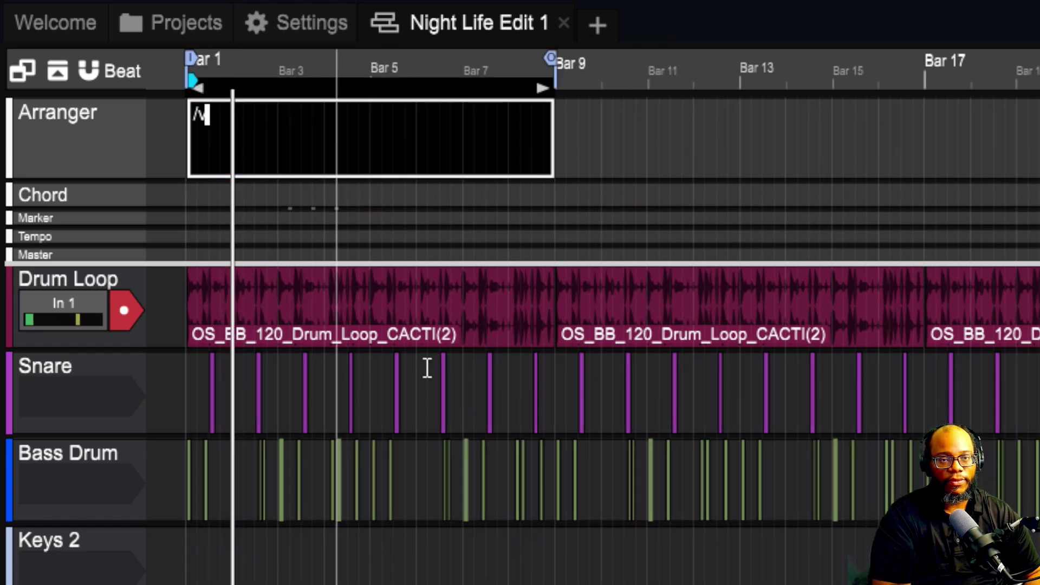
{"action": "key", "text": "BackSpace"}
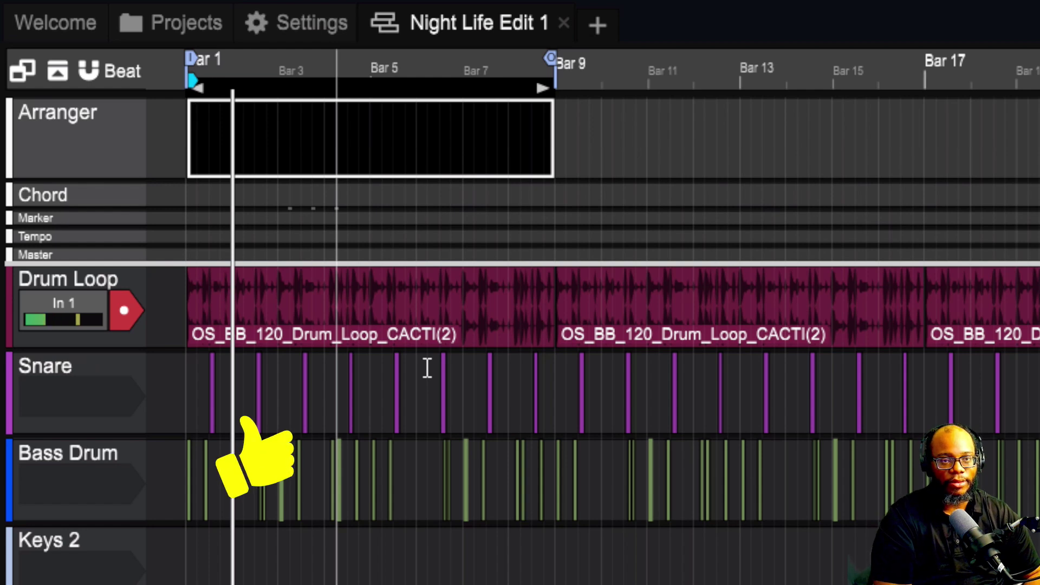
{"action": "type", "text": "VERSE"}
{"action": "key", "text": "Return"}
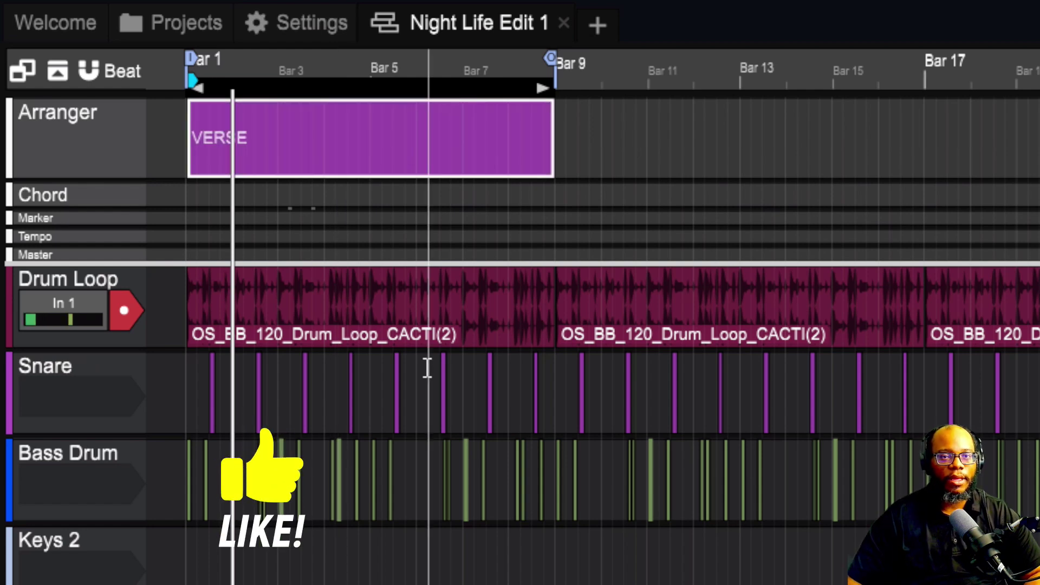
Colour the VERSE section light blue, hide the side panel, and draw a bar 9–17 section
{"action": "right_click", "coordinate": [411, 153]}
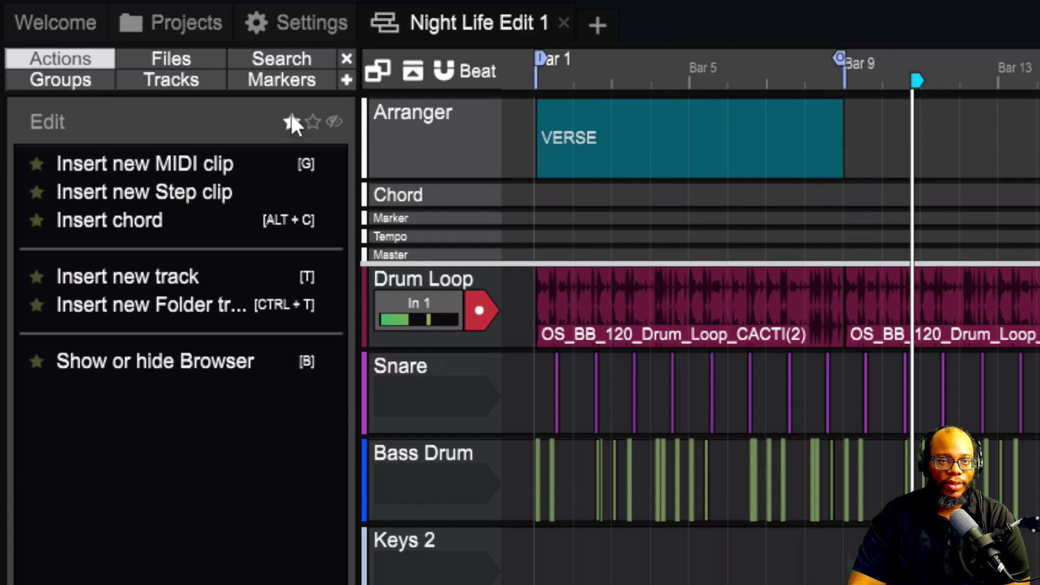
{"action": "left_click", "coordinate": [692, 146]}
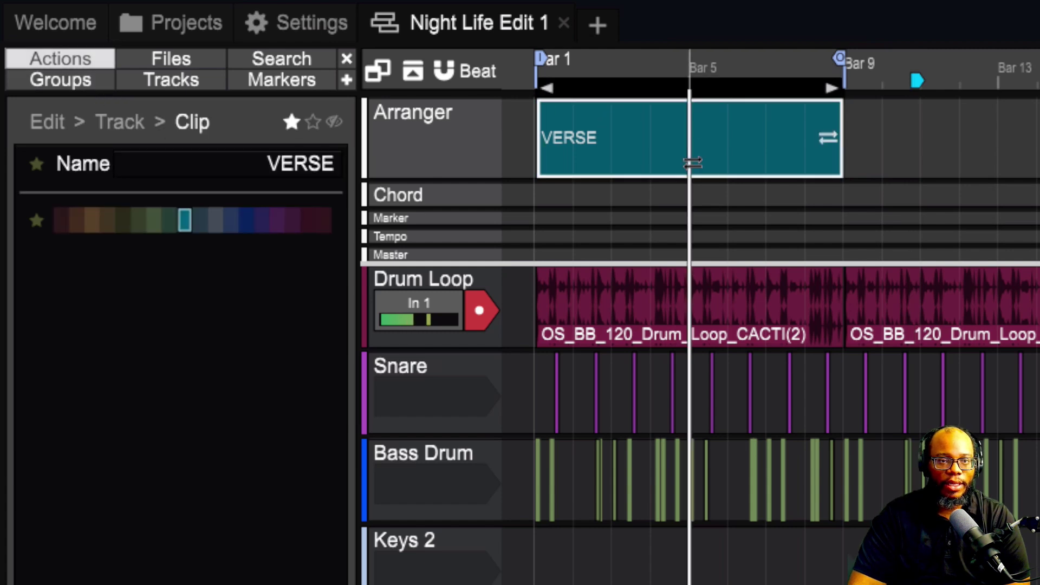
{"action": "left_click", "coordinate": [232, 221]}
{"action": "left_click", "coordinate": [121, 221]}
{"action": "left_click", "coordinate": [215, 221]}
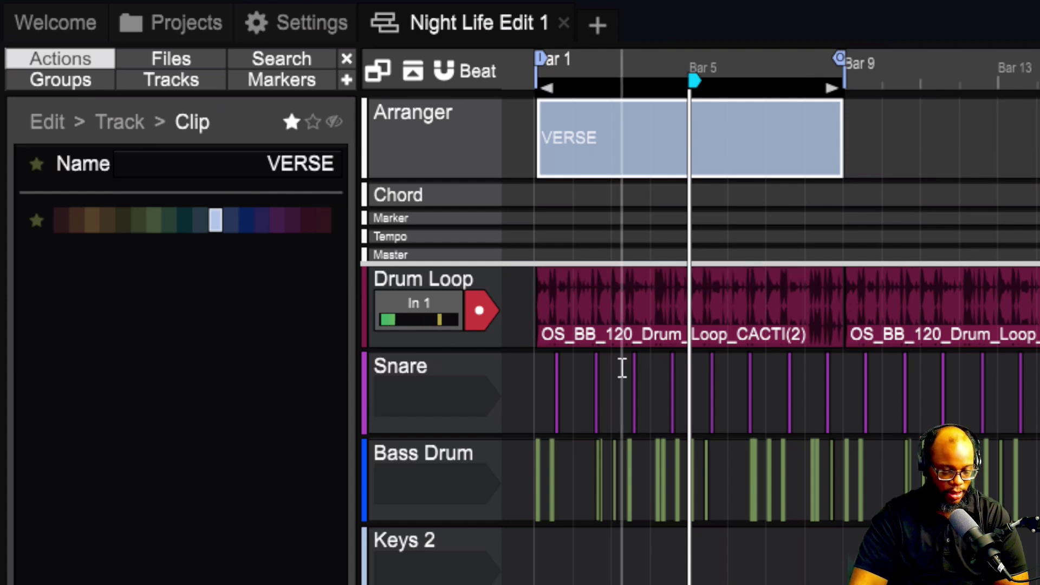
{"action": "key", "text": "ctrl+b"}
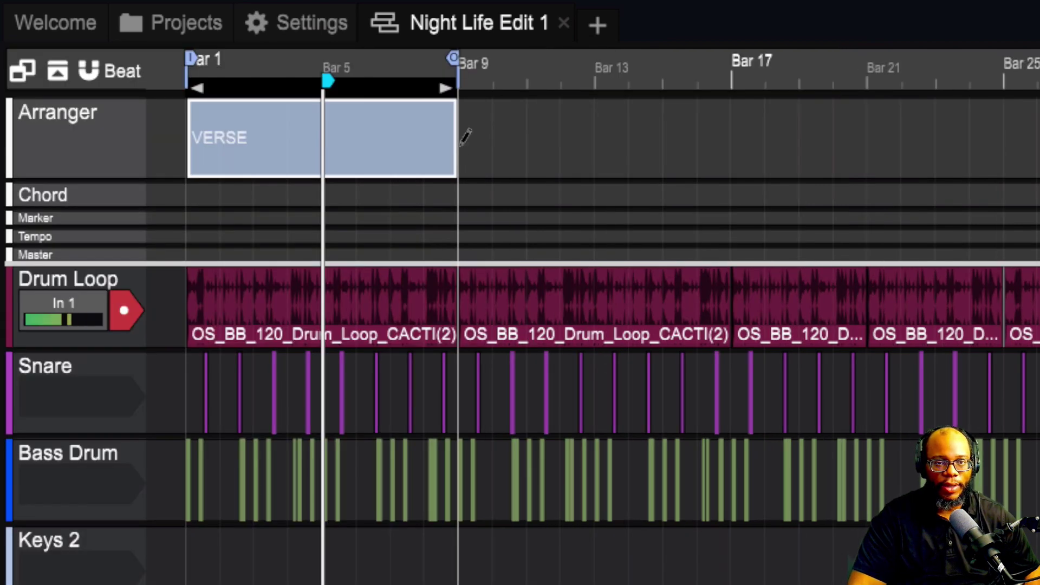
{"action": "left_click_drag", "start_coordinate": [465, 138], "coordinate": [735, 147]}
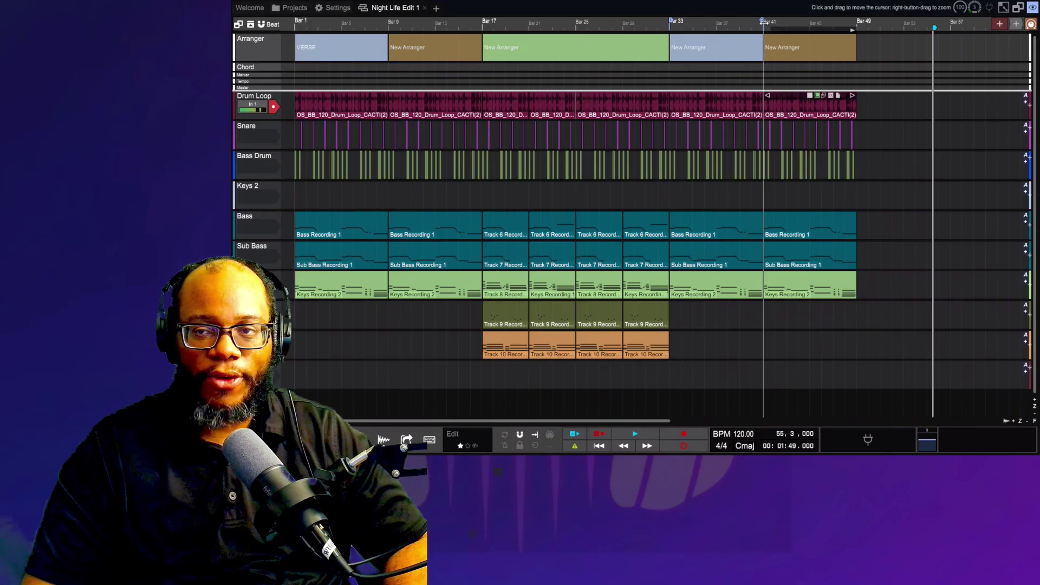
Select the green arranger section spanning bars 17–33
{"action": "scroll", "coordinate": [542, 217], "scroll_direction": "down", "scroll_amount": 2}
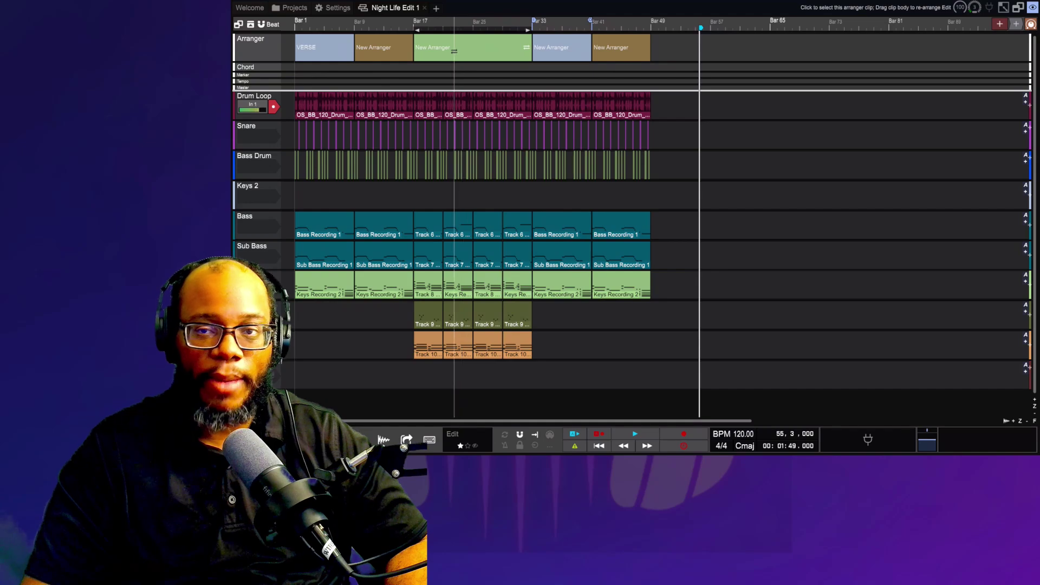
{"action": "left_click", "coordinate": [470, 48]}
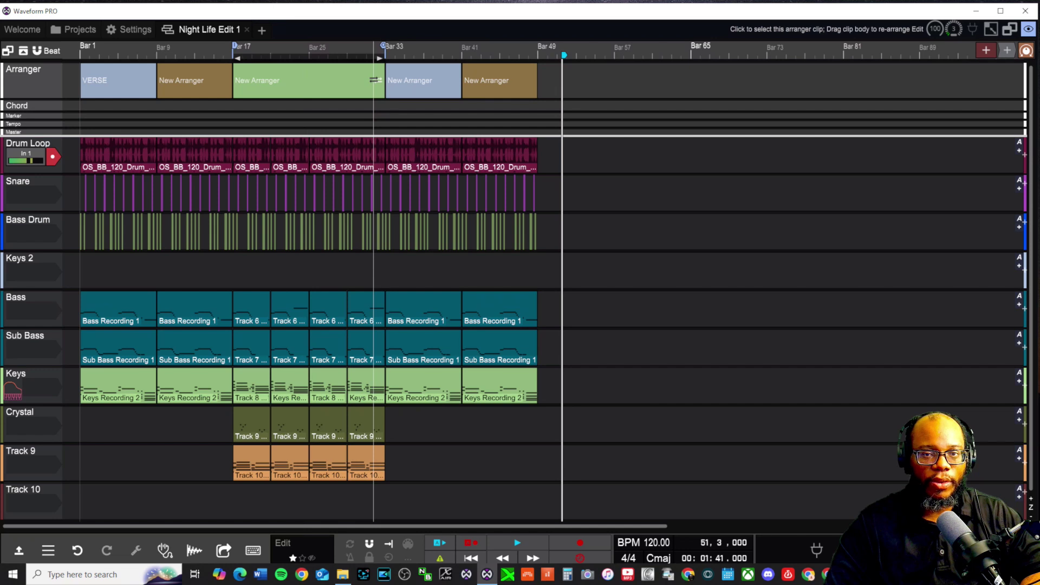
Drag the green section to bar 49 and copy it there with all its clips
{"action": "scroll", "coordinate": [374, 80], "scroll_direction": "up", "scroll_amount": 2}
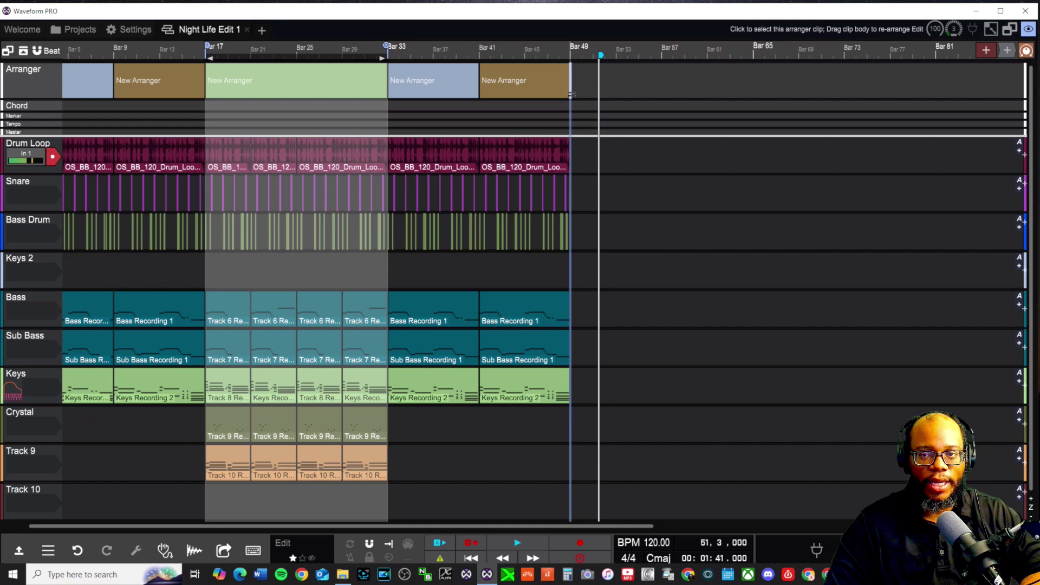
{"action": "left_click_drag", "start_coordinate": [572, 94], "coordinate": [570, 95]}
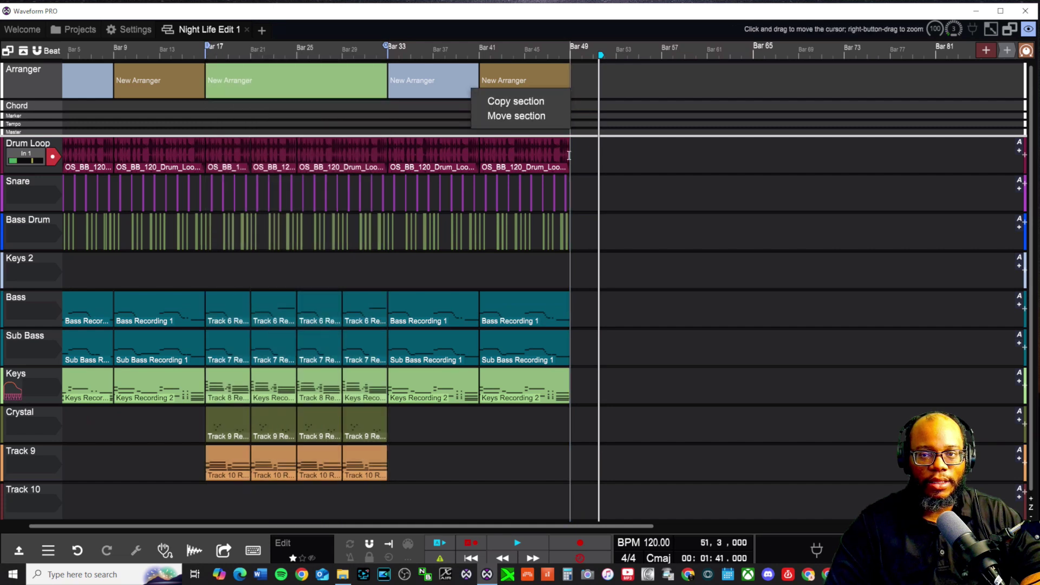
{"action": "left_click", "coordinate": [522, 107]}
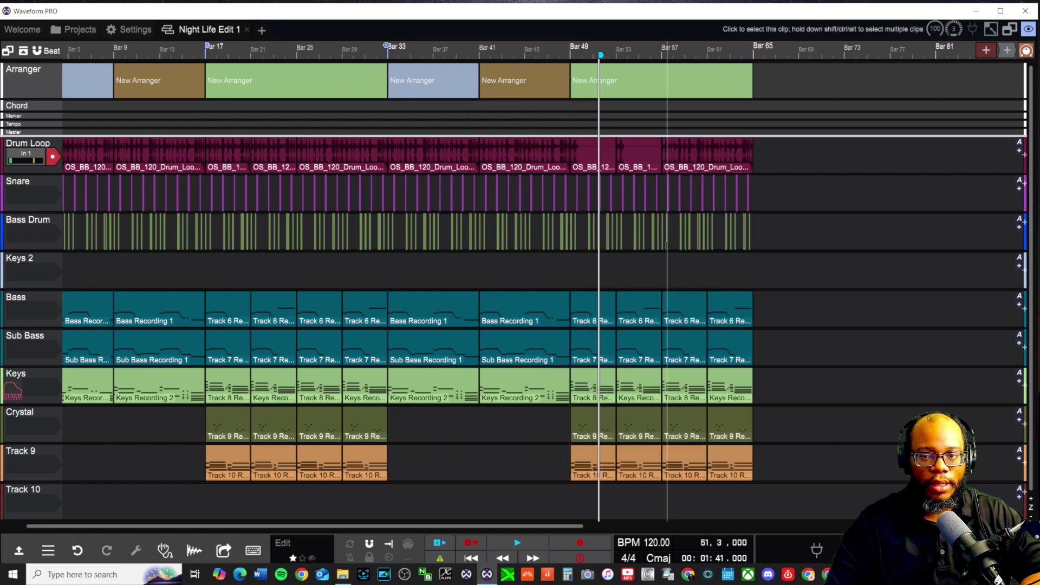
Play from just before bar 49 to check the copy, then undo and redo it
{"action": "left_click", "coordinate": [566, 52]}
{"action": "scroll", "coordinate": [594, 56], "scroll_direction": "up", "scroll_amount": 2}
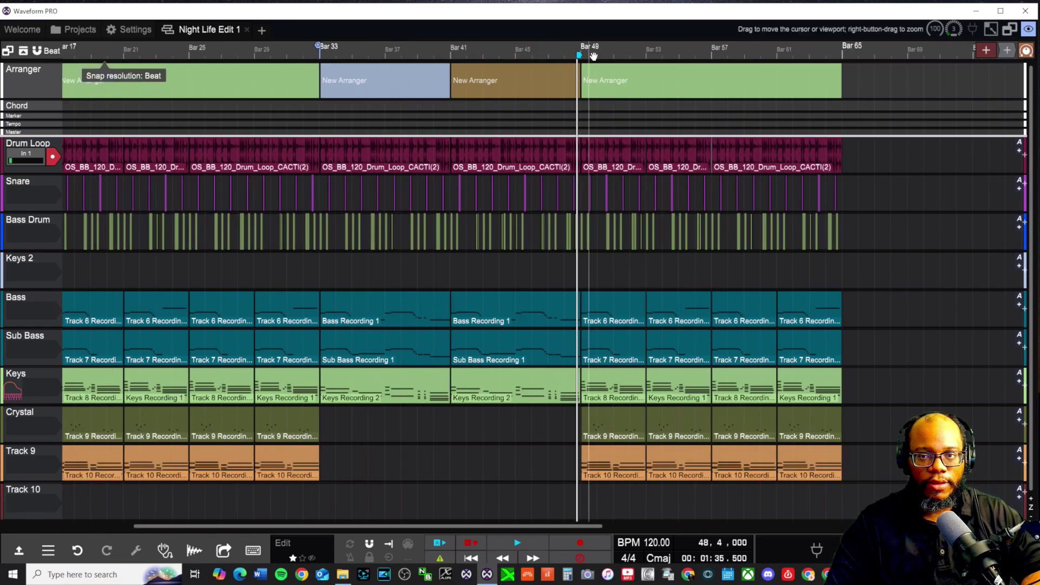
{"action": "key", "text": "space"}
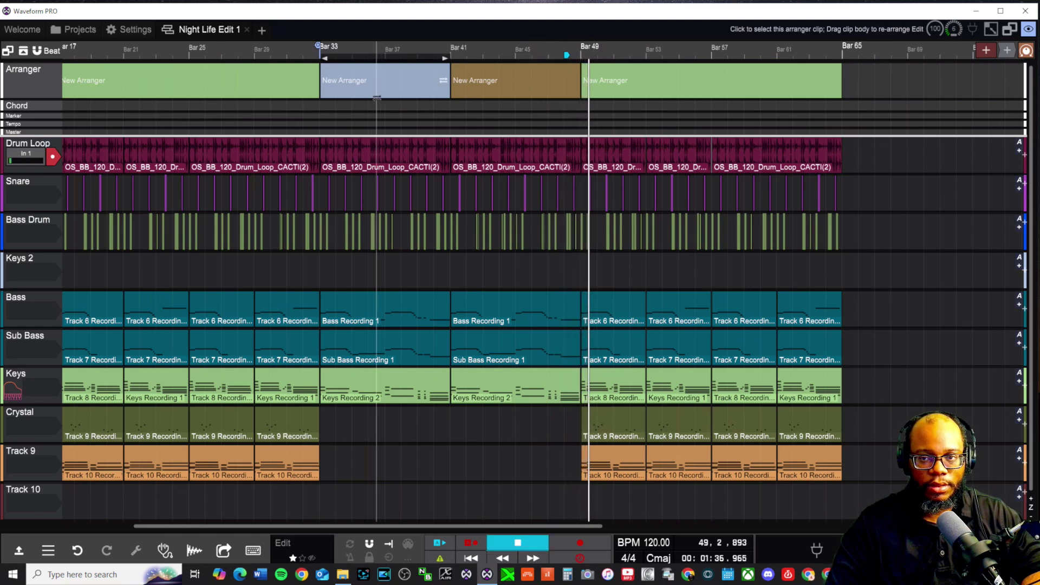
{"action": "key", "text": "space"}
{"action": "scroll", "coordinate": [327, 52], "scroll_direction": "down", "scroll_amount": 2}
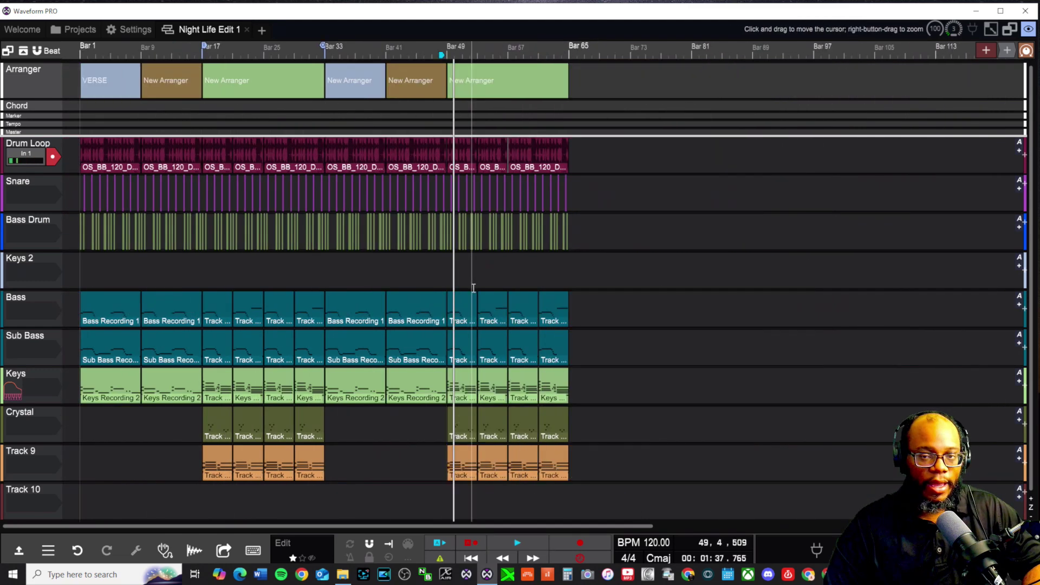
{"action": "key", "text": "ctrl+z"}
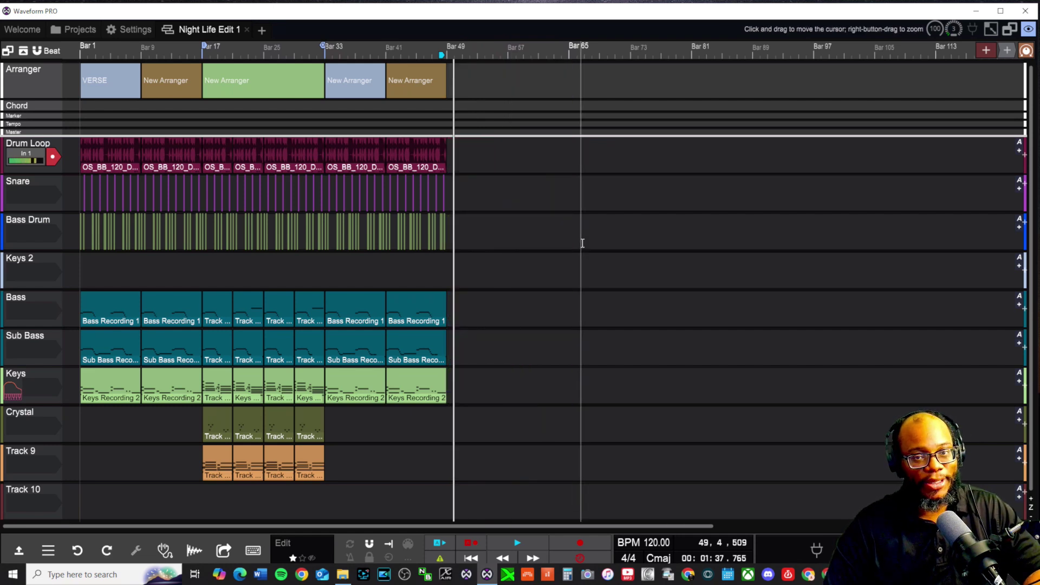
{"action": "key", "text": "ctrl+y"}
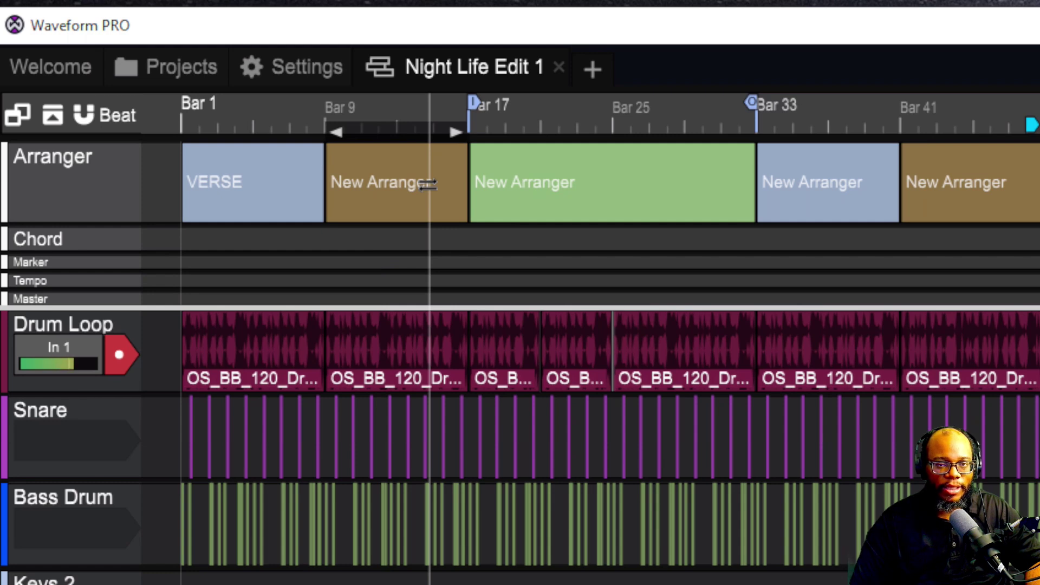
{"action": "left_click_drag", "start_coordinate": [428, 184], "coordinate": [760, 215]}
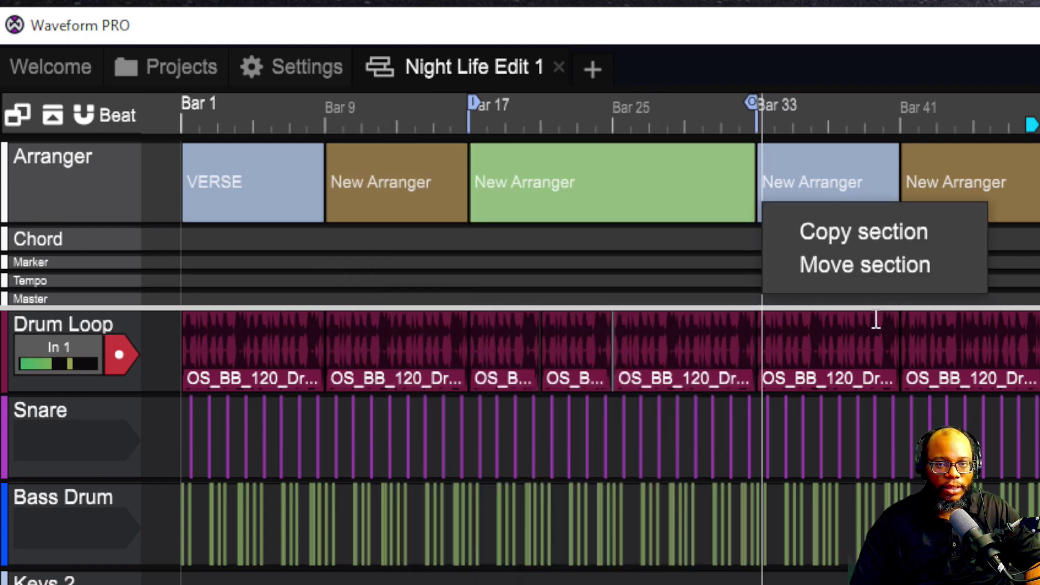
Move the brown section after the green one to bars 25–33 and play from there
{"action": "left_click", "coordinate": [845, 268]}
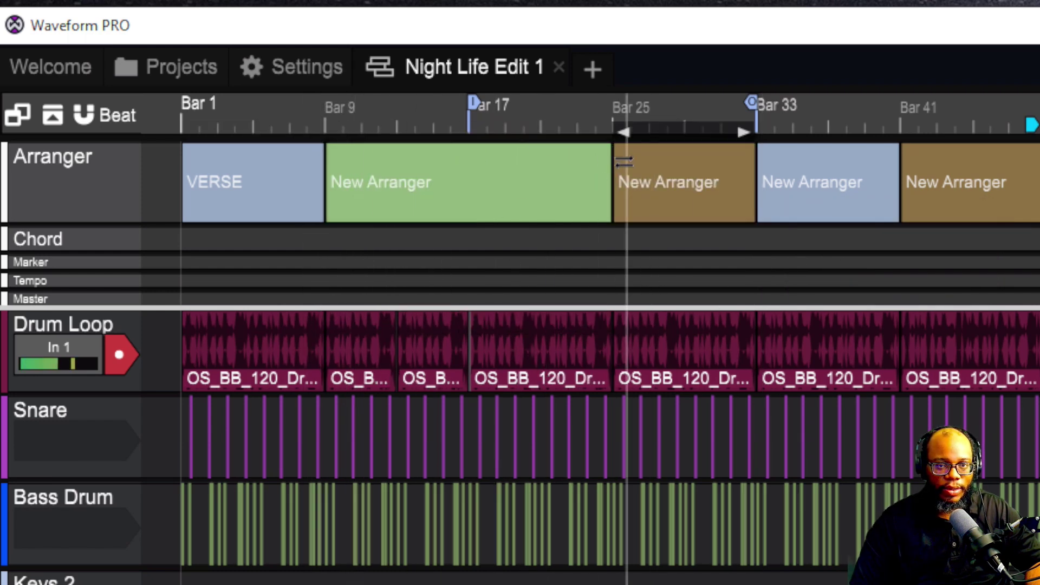
{"action": "left_click", "coordinate": [578, 121]}
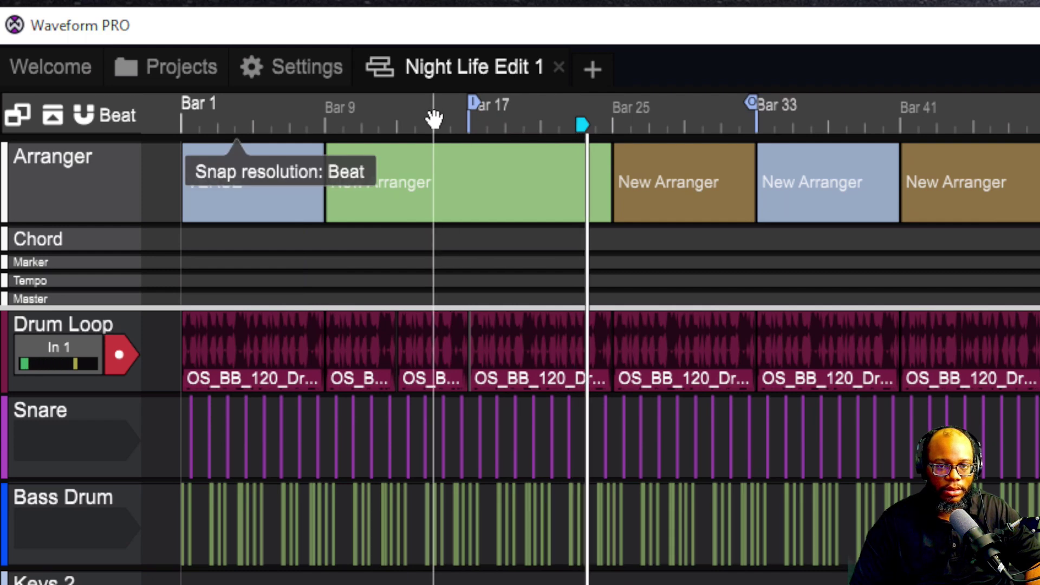